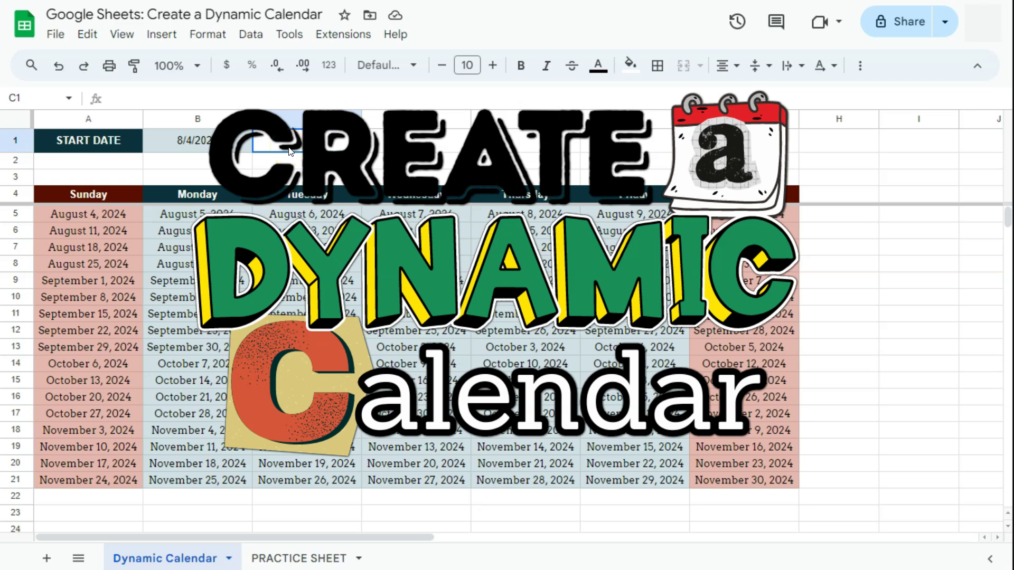
Select the Monday and Friday columns, including their dates B5:B21 and F5:F21.
left_click(215, 194)
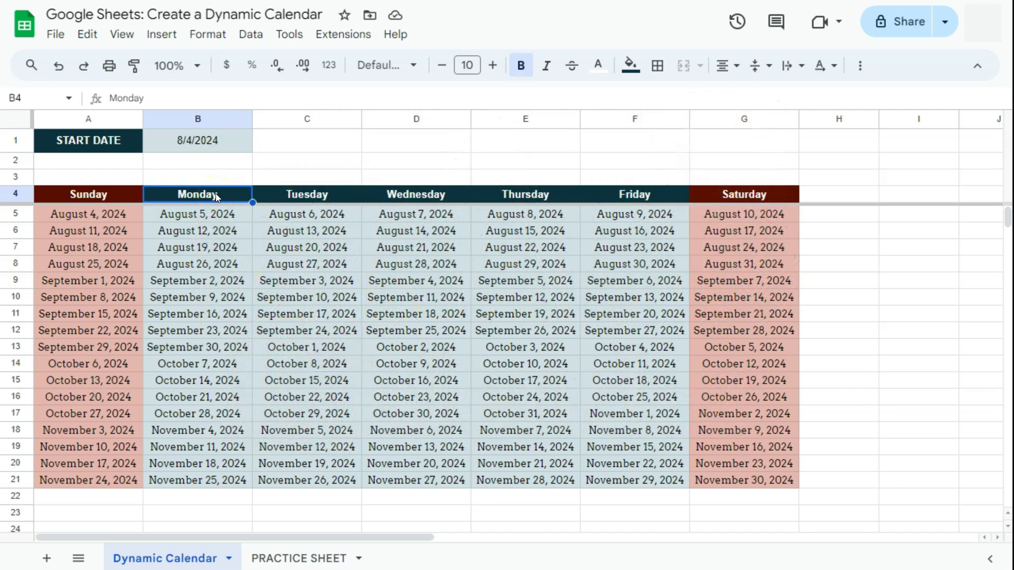
left_click_drag(215, 194, 230, 481)
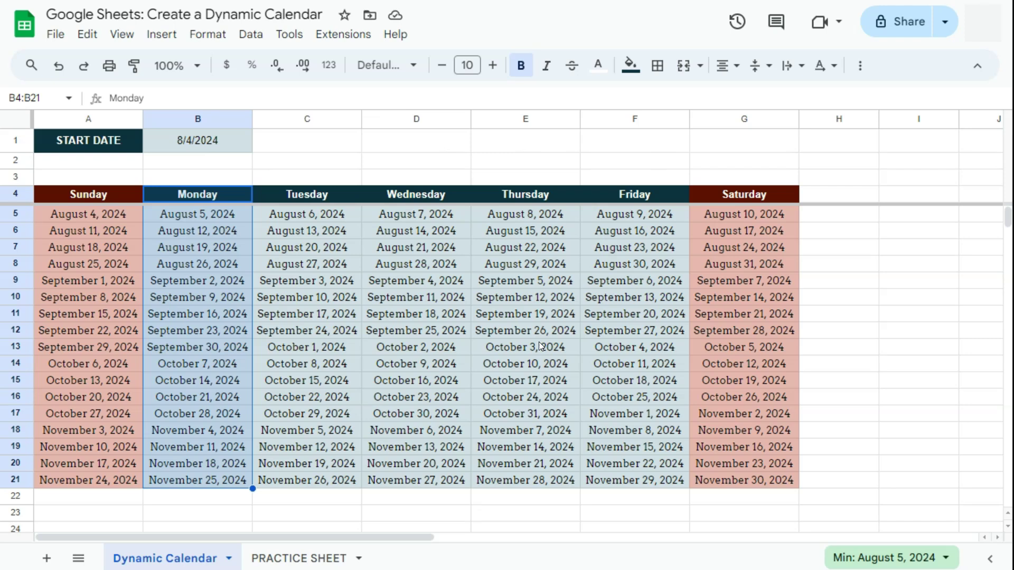
scroll(539, 341, "down", 5)
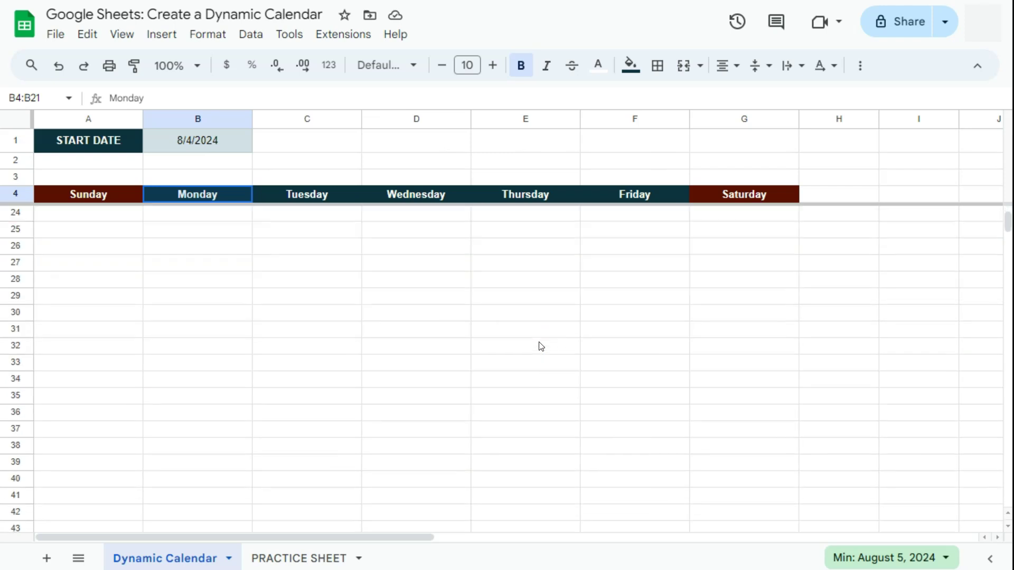
scroll(539, 341, "up", 5)
left_click(220, 198)
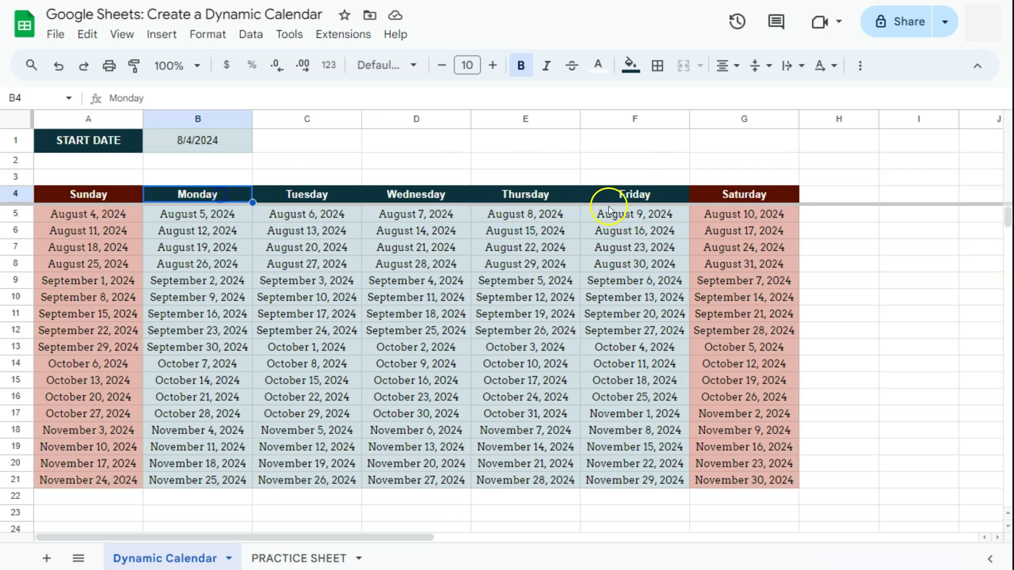
left_click(623, 194)
left_click(217, 197)
left_click(229, 222)
key("ctrl+shift+Down")
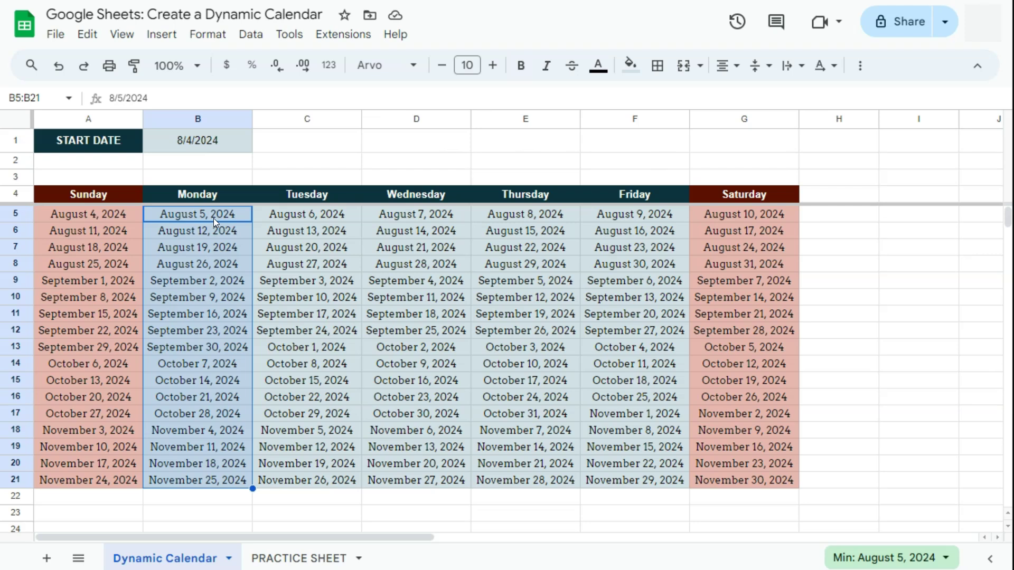
left_click_drag(650, 213, 649, 477)
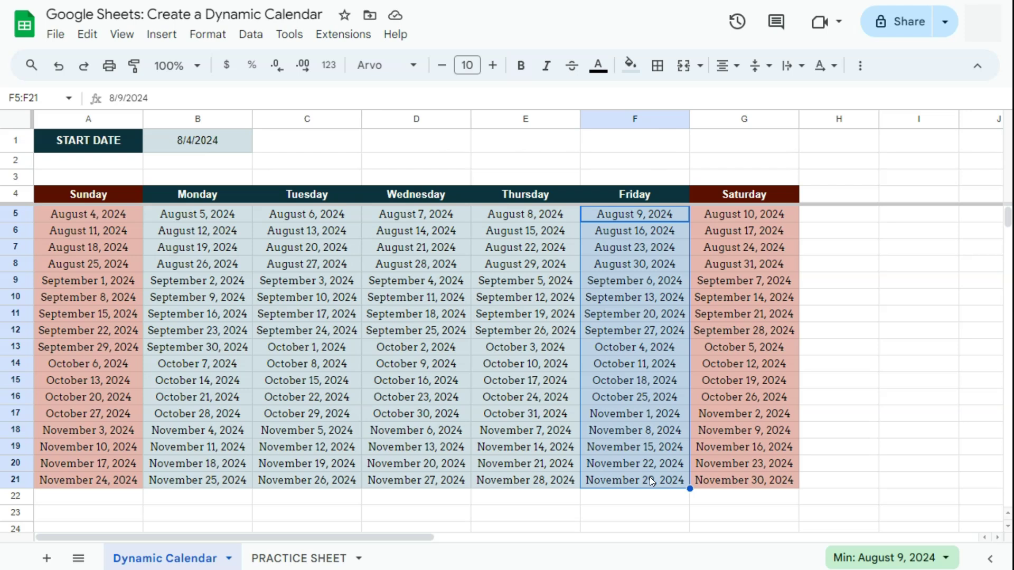
Pick September 29, 2024 as the B1 start date in the date picker.
double_click(205, 142)
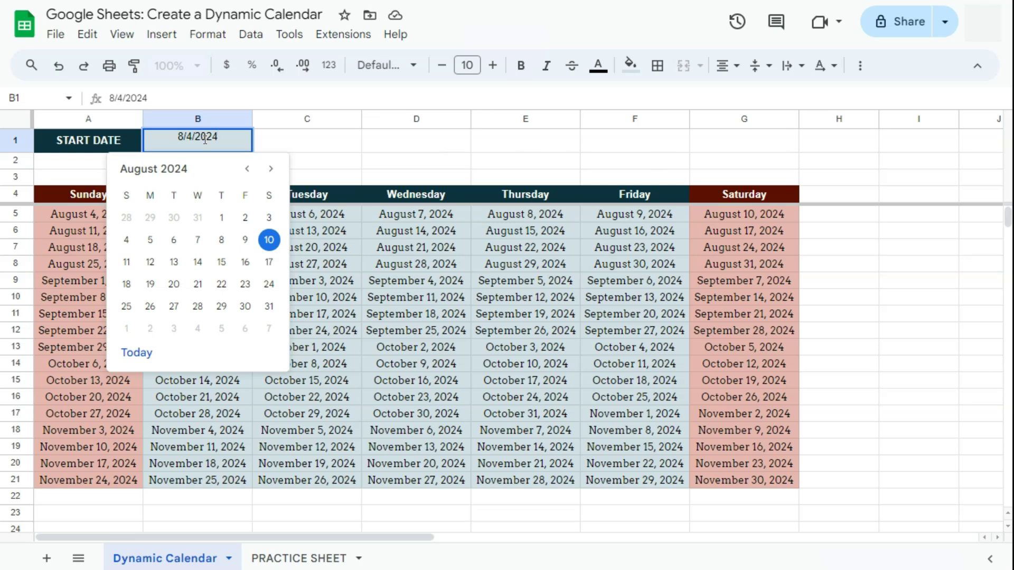
left_click(271, 170)
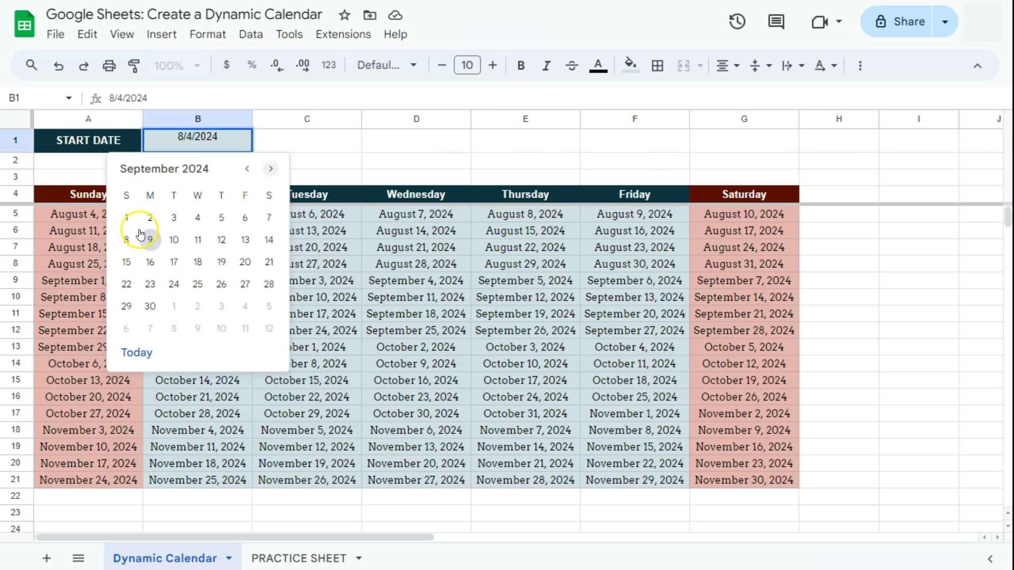
left_click(126, 307)
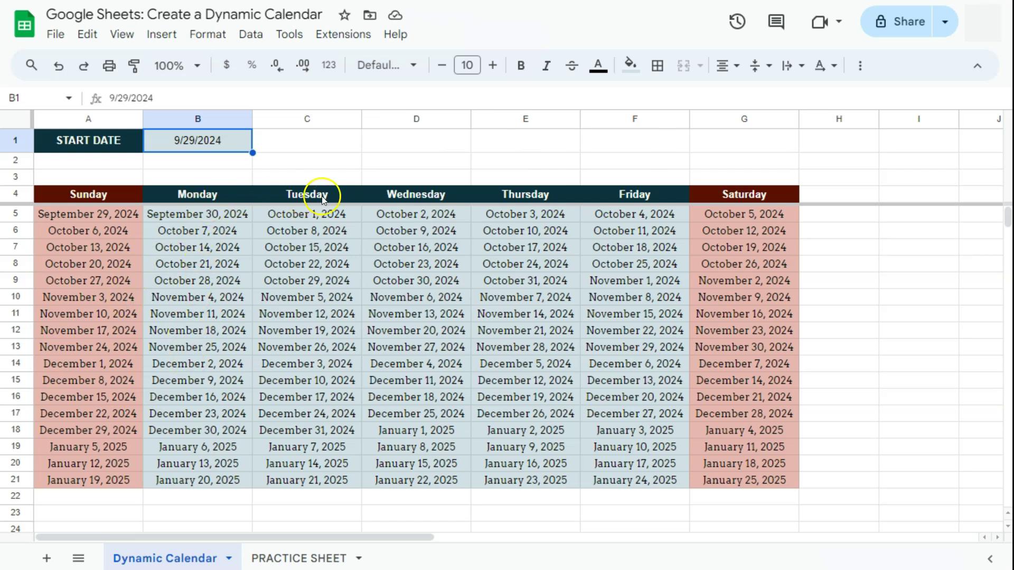
double_click(203, 139)
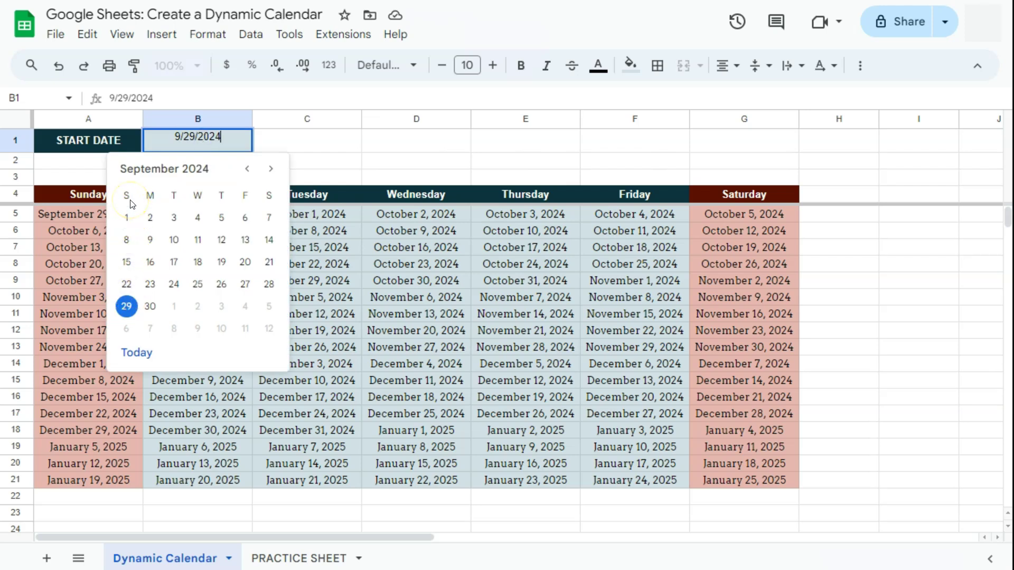
left_click(89, 195)
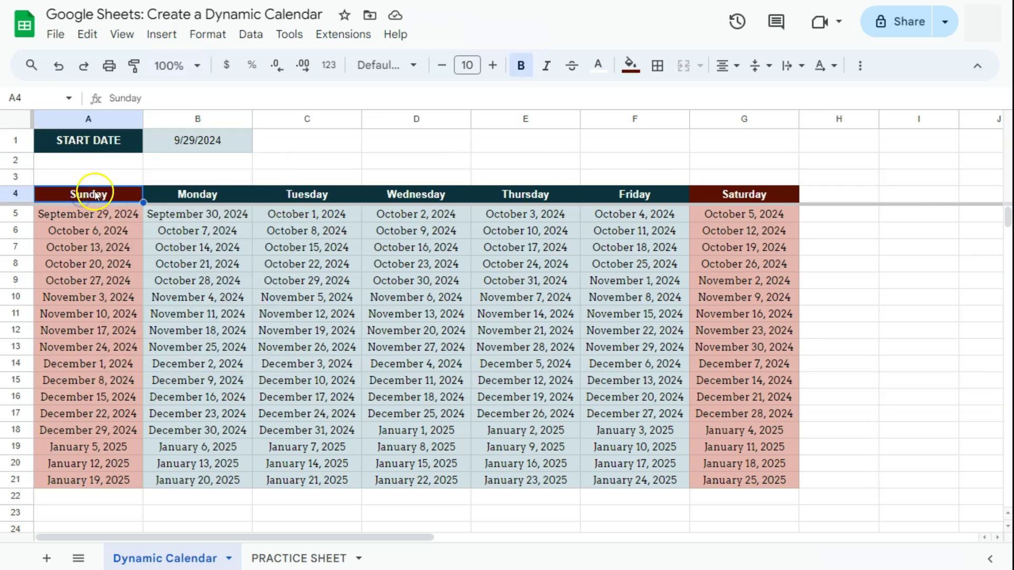
double_click(192, 140)
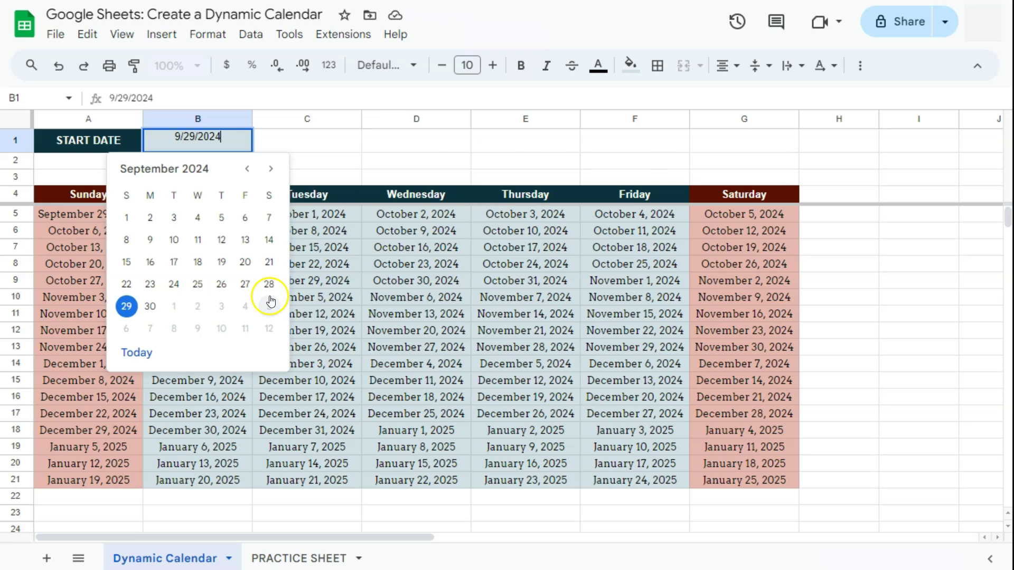
left_click(279, 136)
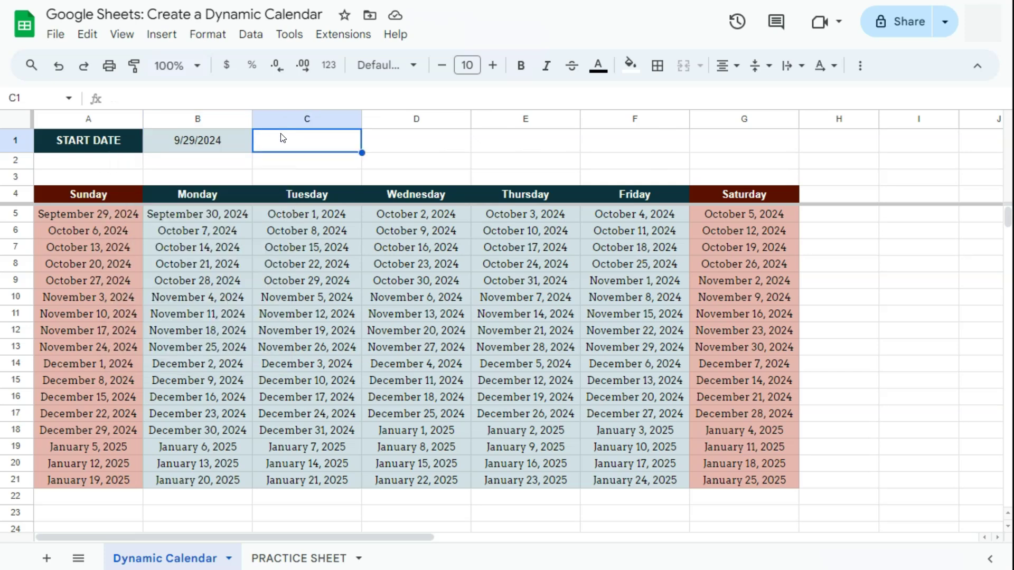
Go to PRACTICE SHEET and review the START DATE label and the Sunday–Saturday headers in row 4.
left_click(284, 556)
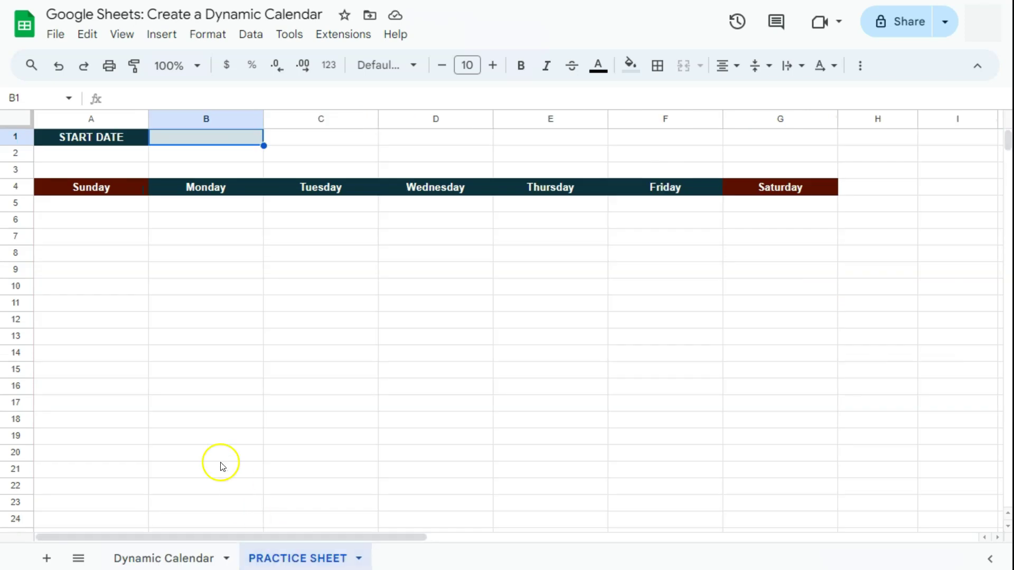
left_click(108, 144)
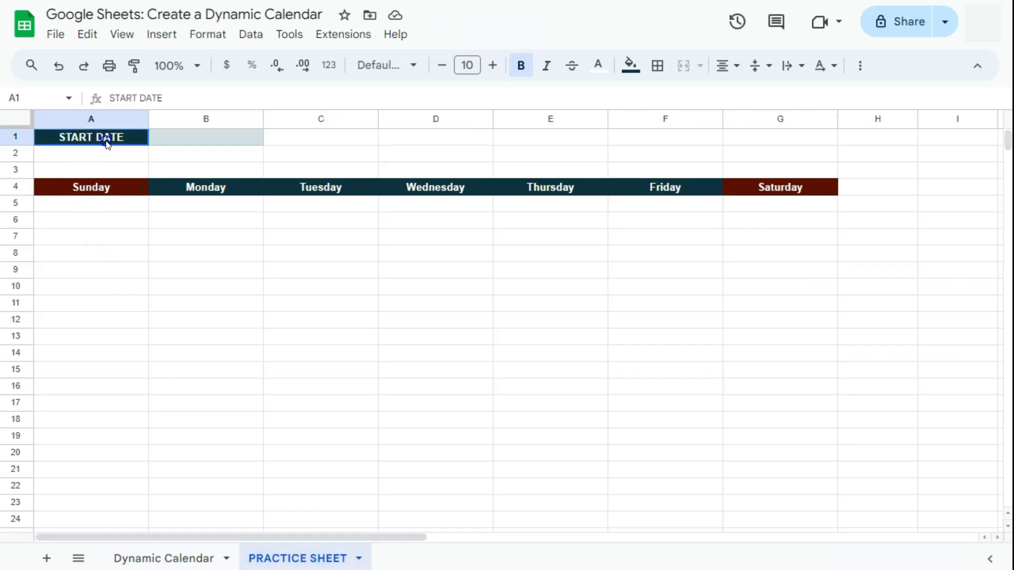
mouse_move(111, 186)
left_mouse_down()
mouse_move(617, 195)
mouse_move(106, 192)
left_mouse_up()
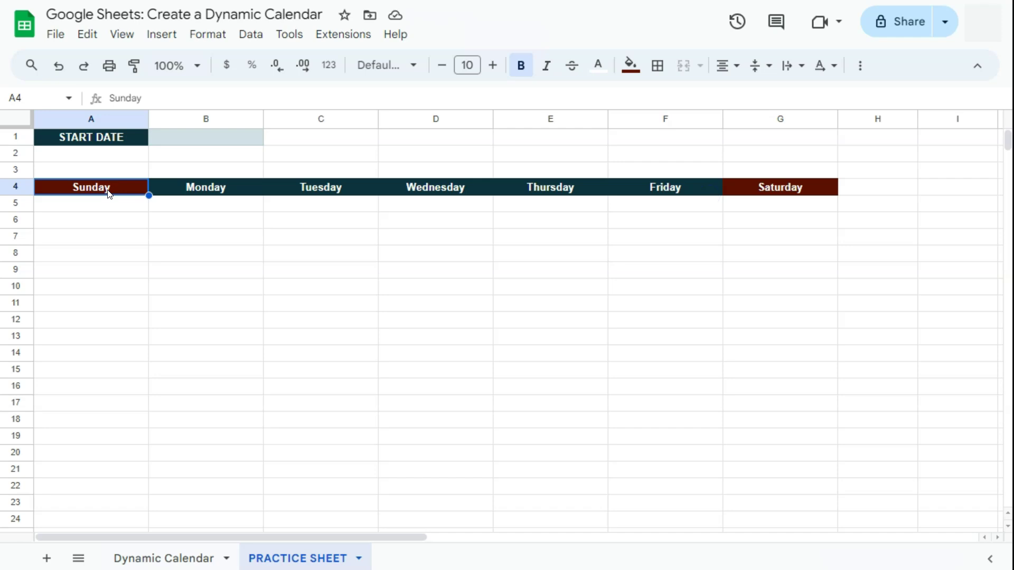
left_click(190, 188)
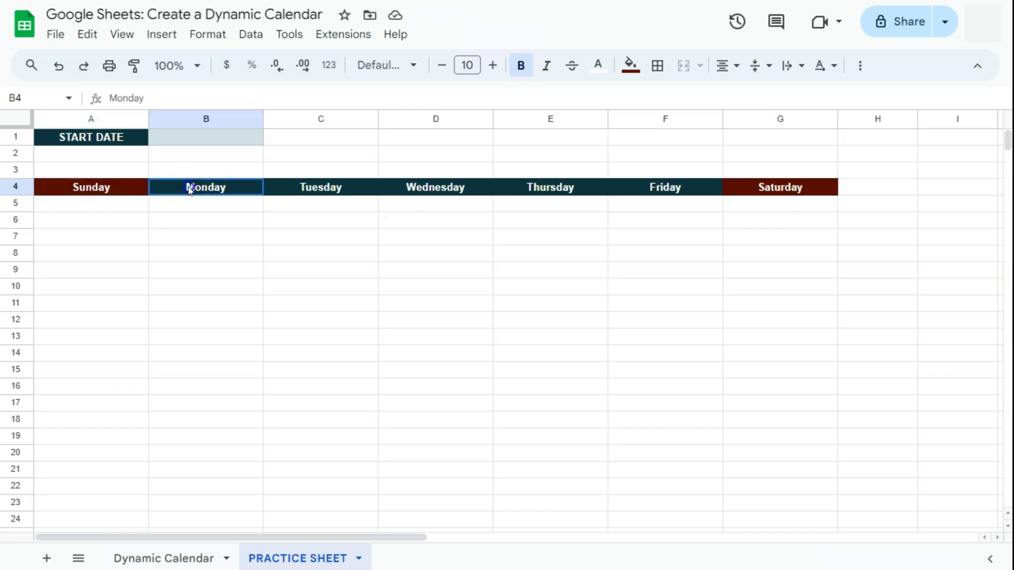
left_click(756, 186)
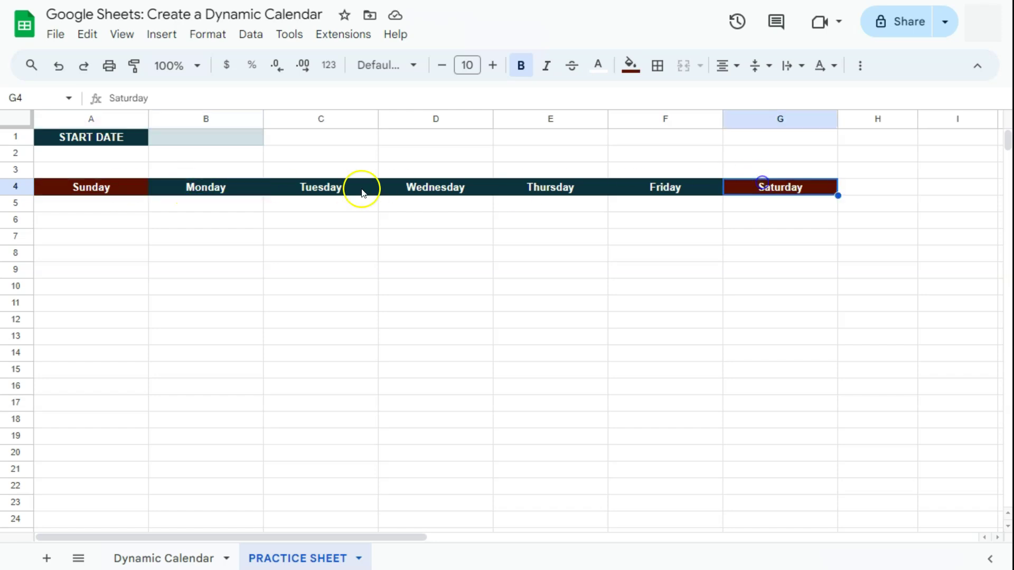
left_click(121, 188)
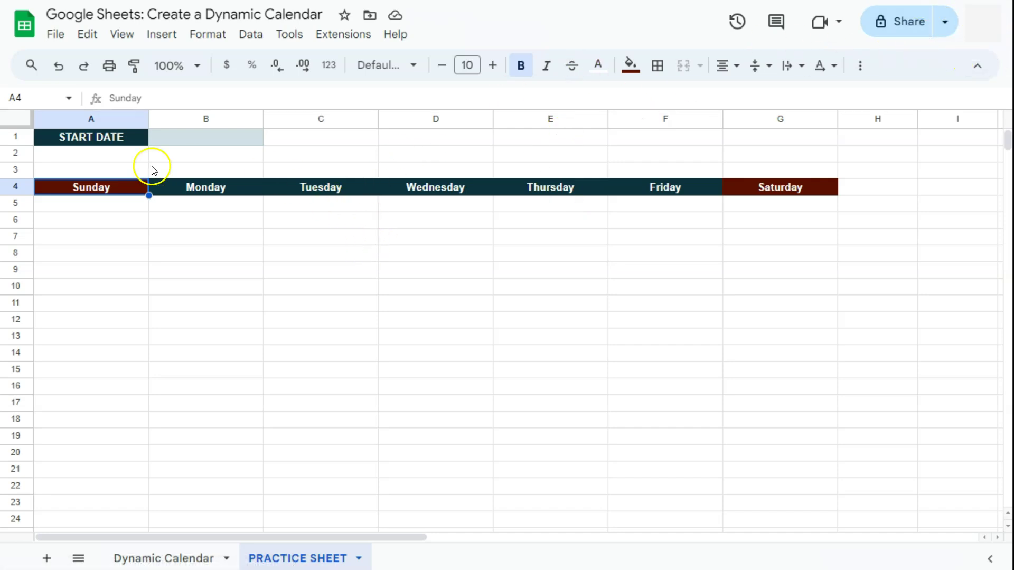
Start a SEQUENCE formula in cell A5 of PRACTICE SHEET.
left_click(99, 203)
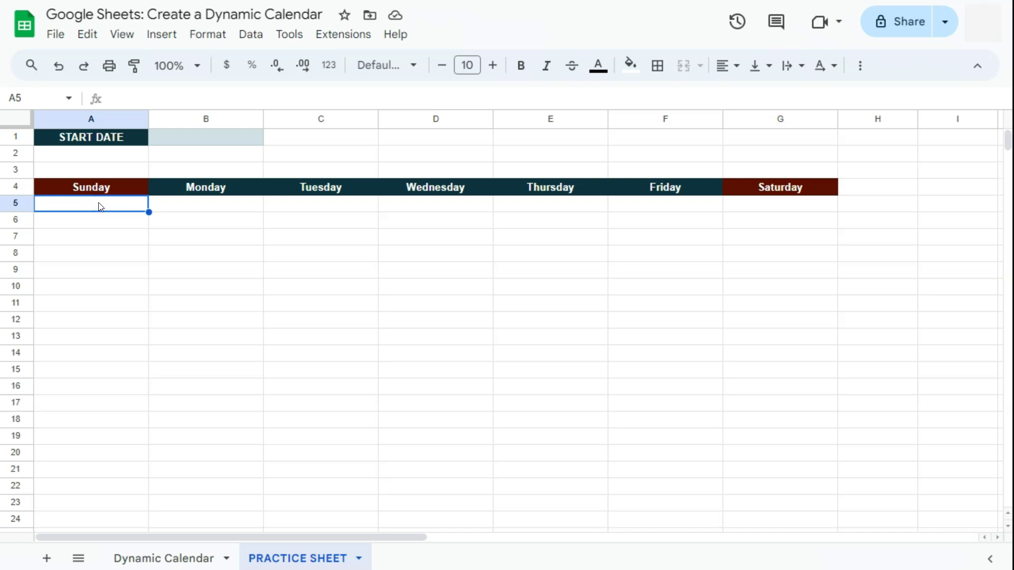
type("=")
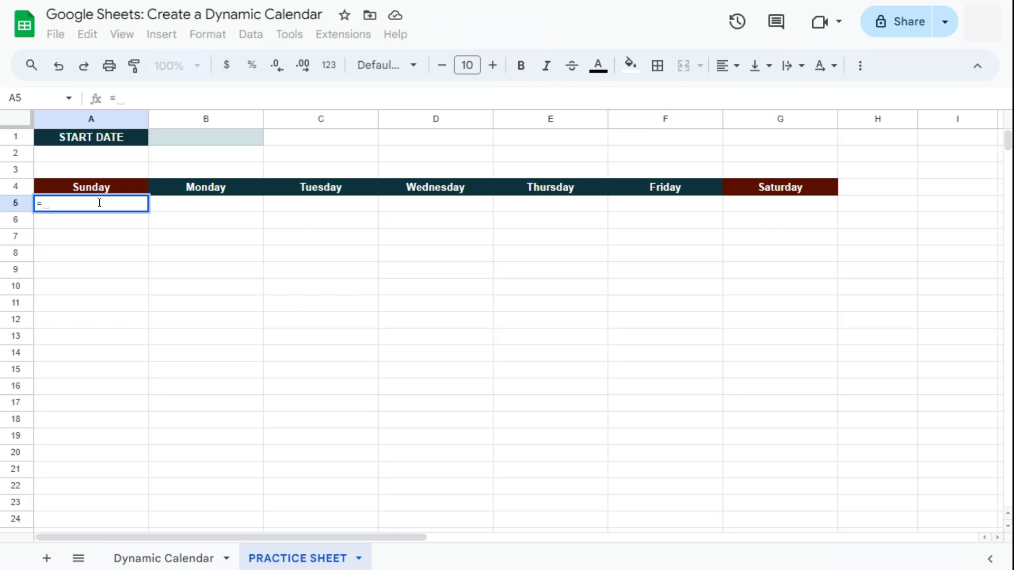
type("seq")
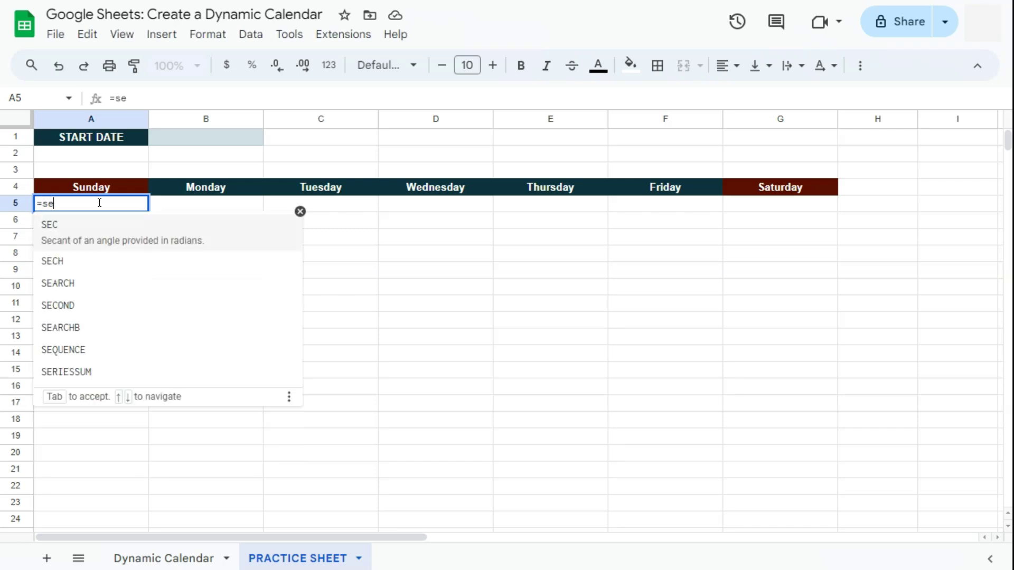
left_click(99, 223)
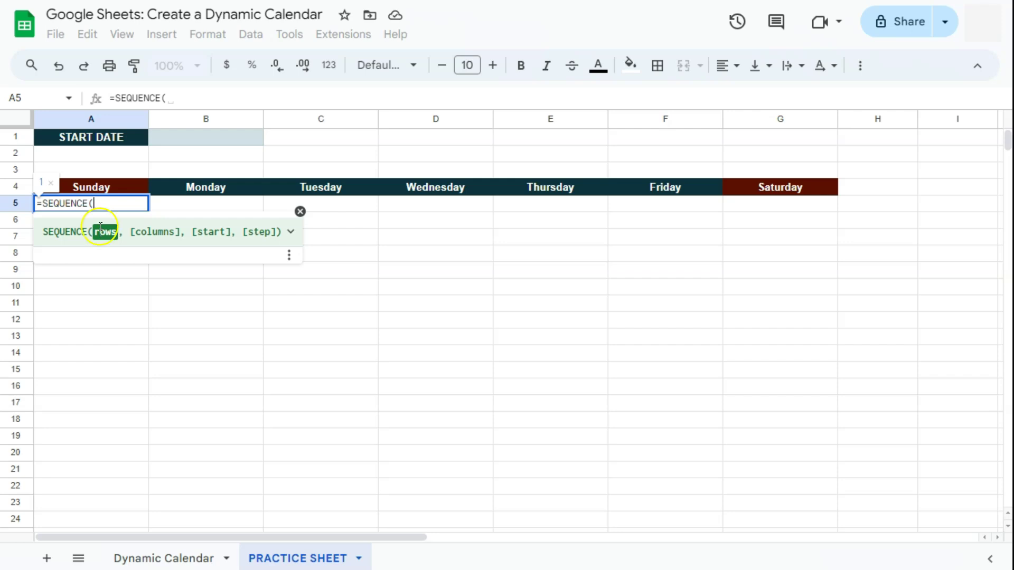
left_click(100, 204)
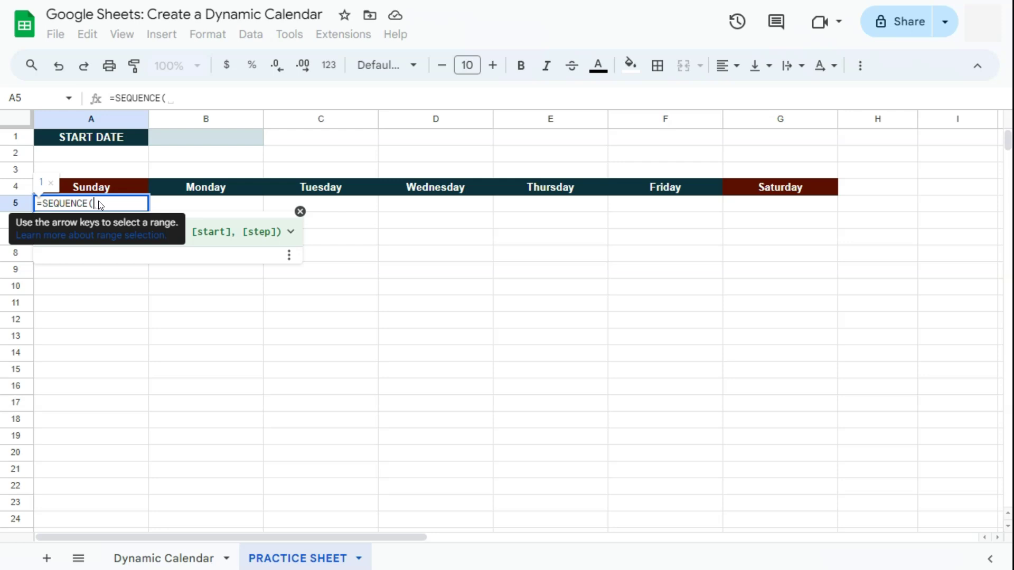
left_click(151, 559)
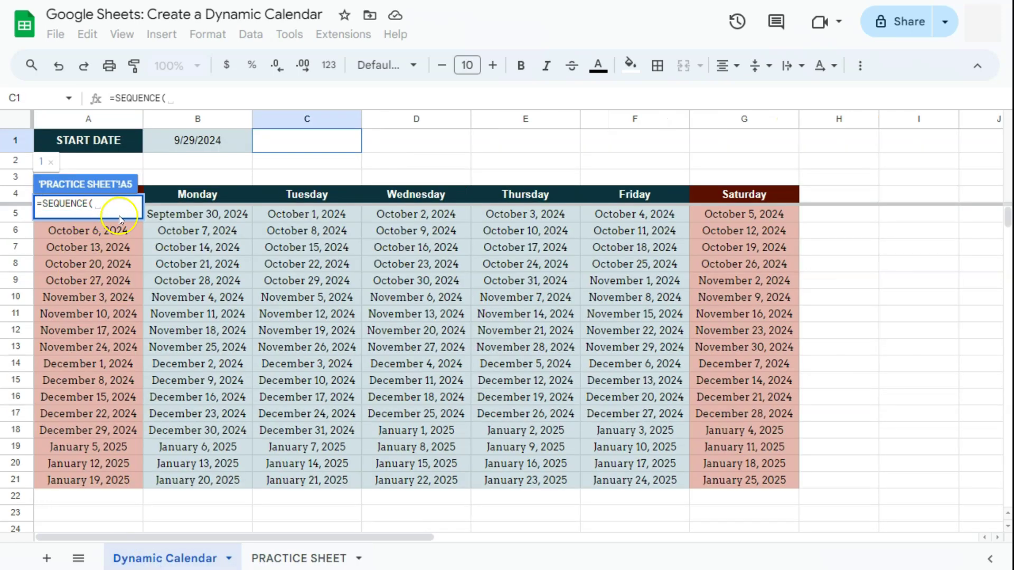
left_click(298, 559)
left_click(103, 201)
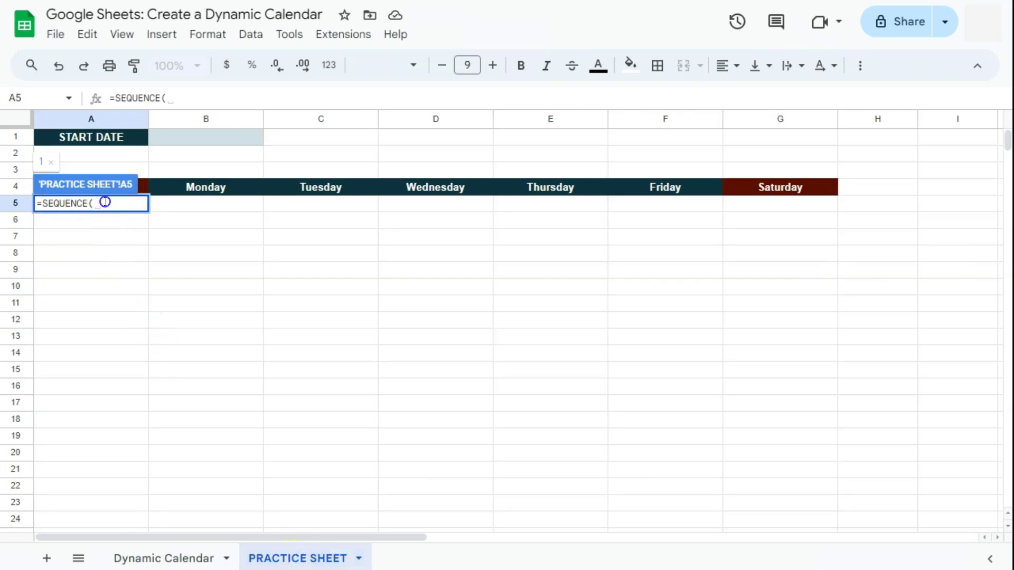
Complete it as =SEQUENCE(17,7,B1) to fill a 17-row by 7-column grid.
type("1")
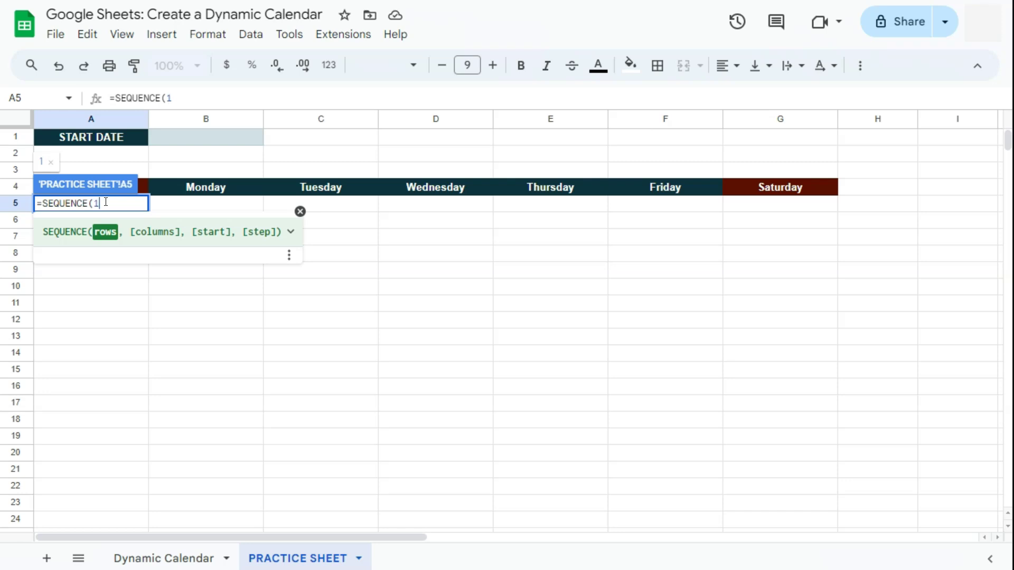
type("7,")
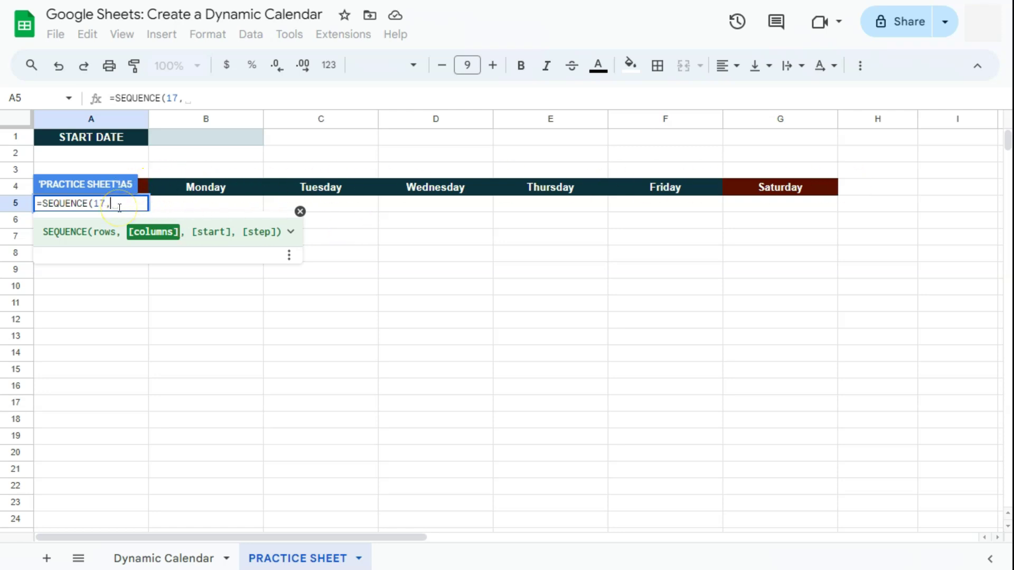
type("7,")
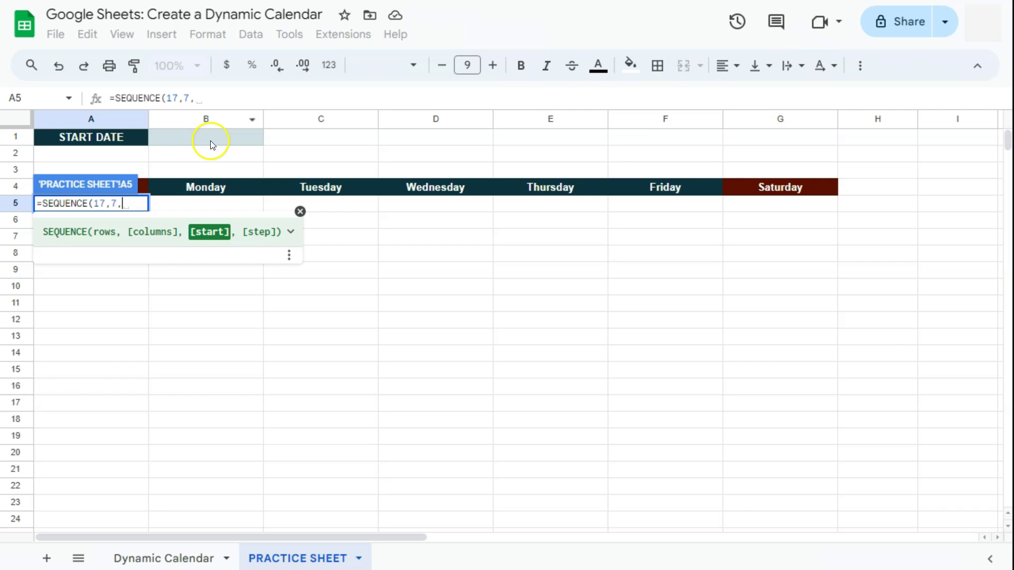
left_click(211, 139)
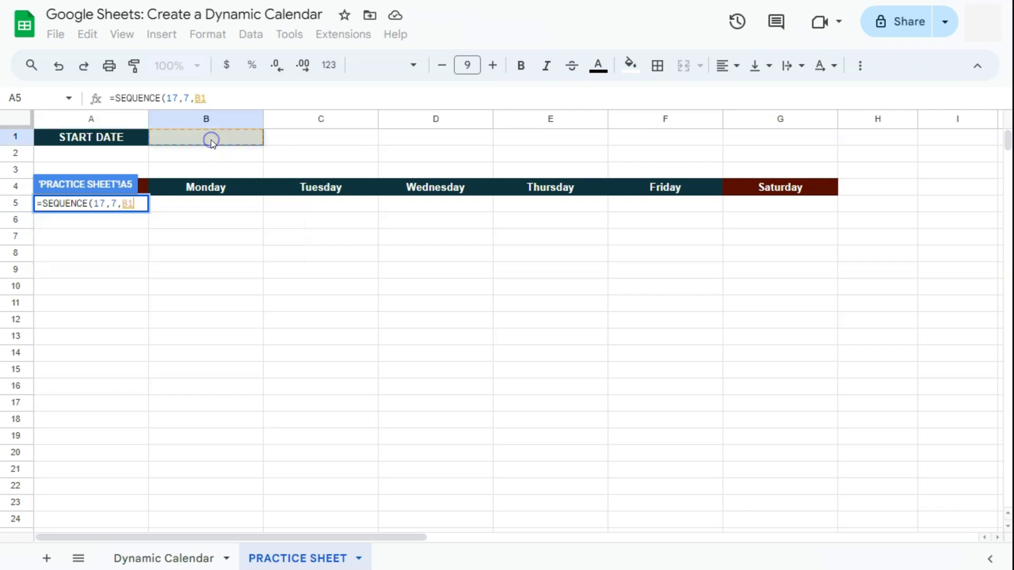
key("Return")
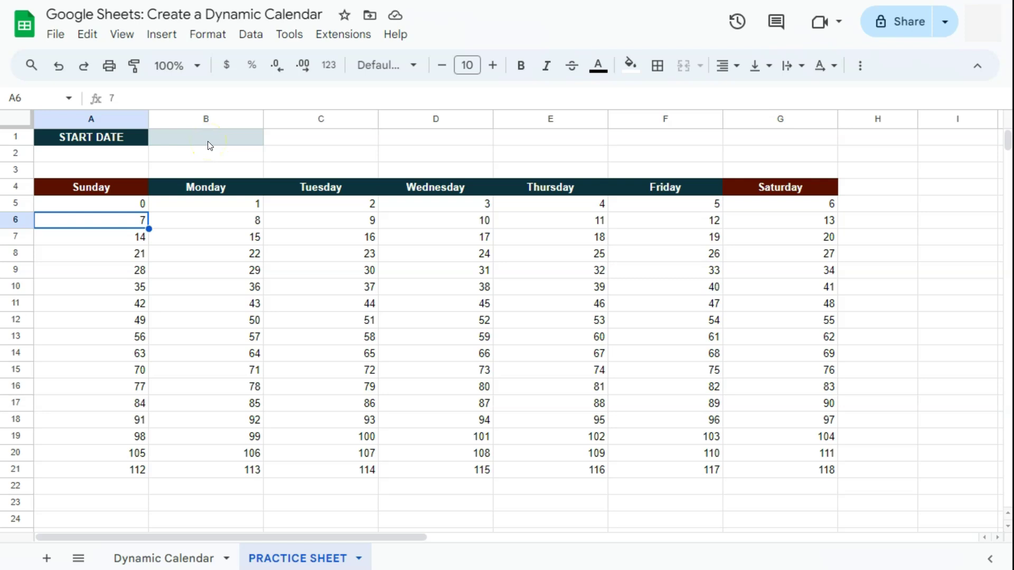
left_click(129, 201)
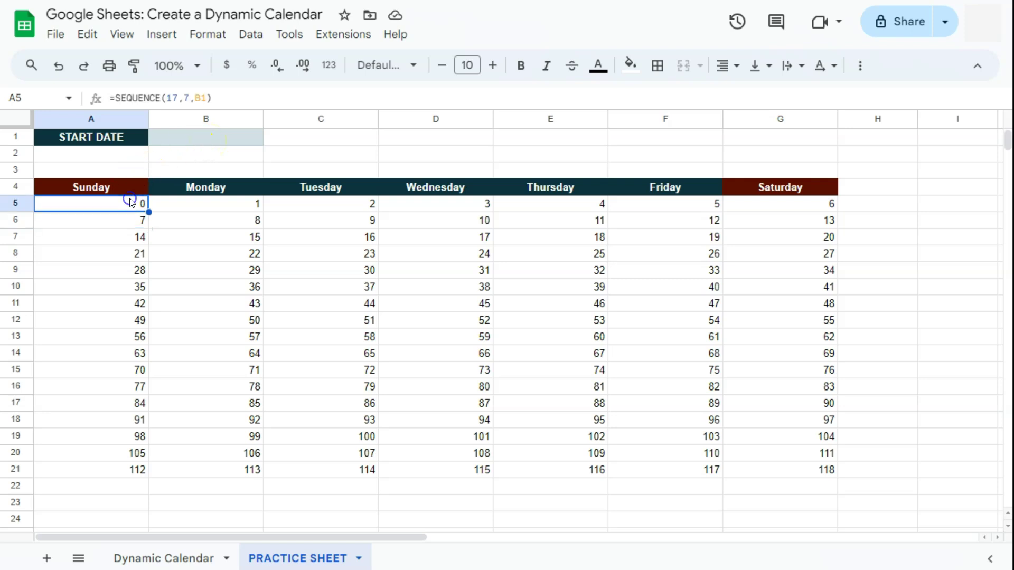
Enter 08/09/2024 as the start date in B1.
left_click(201, 136)
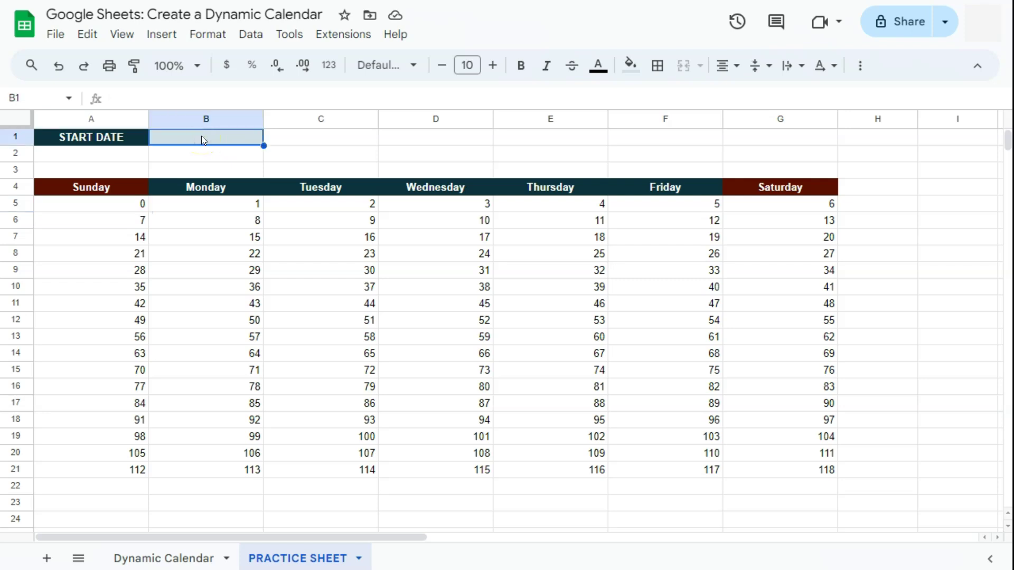
type("08")
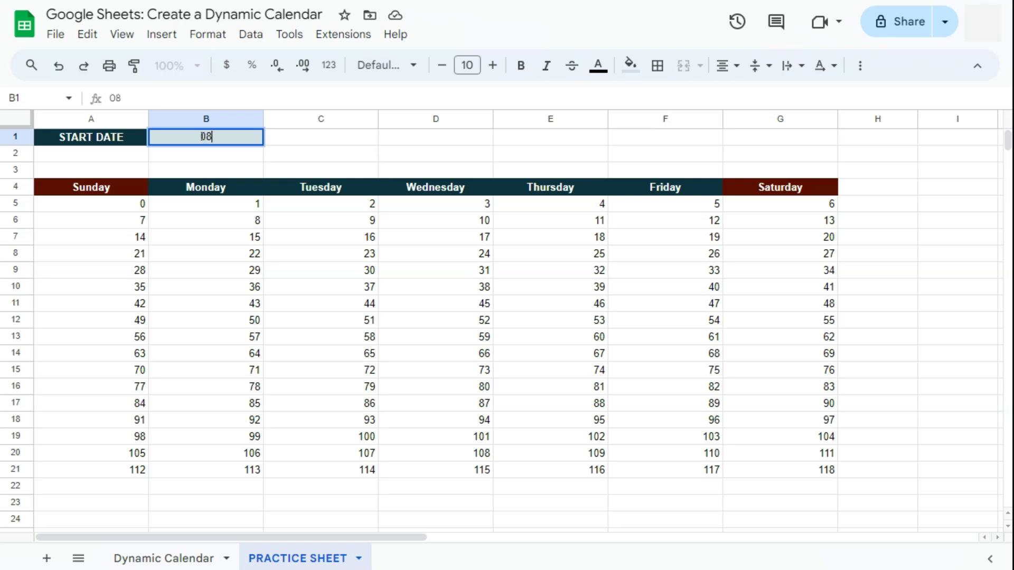
type("/09/2024")
key("Return")
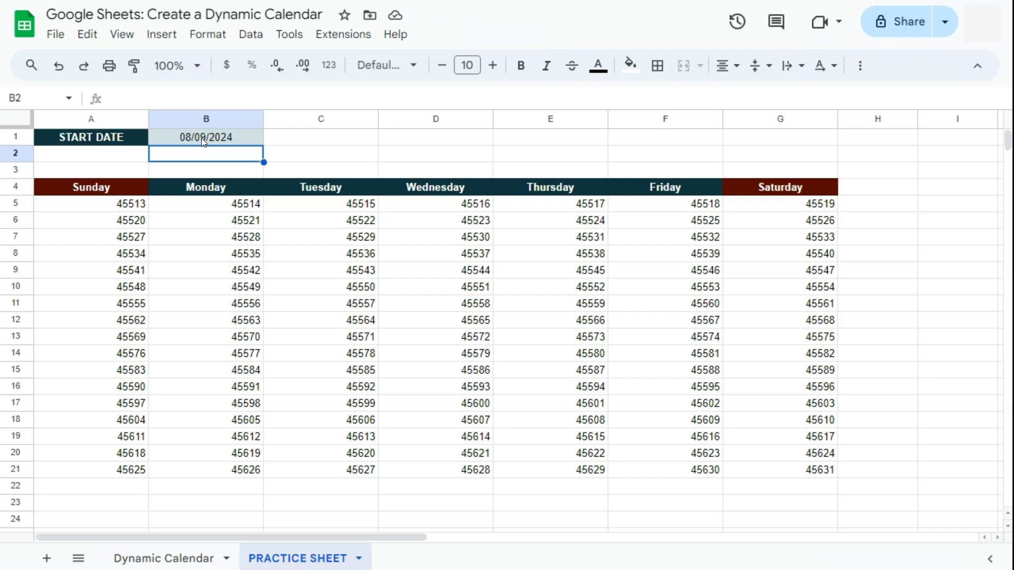
Format A5:G21 with the custom 'August 5, 1930' month day, year date format.
left_click_drag(122, 203, 796, 473)
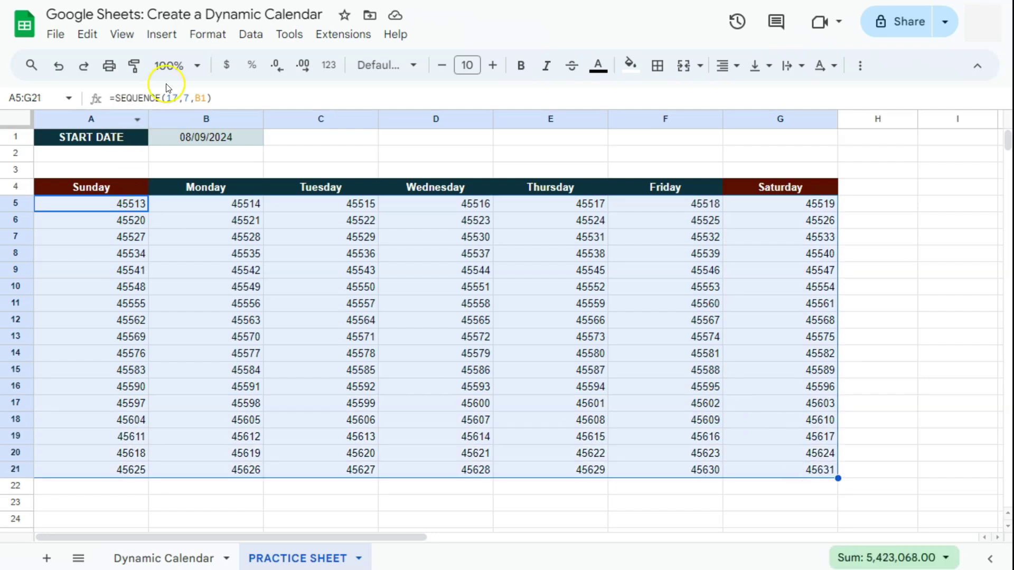
left_click(205, 36)
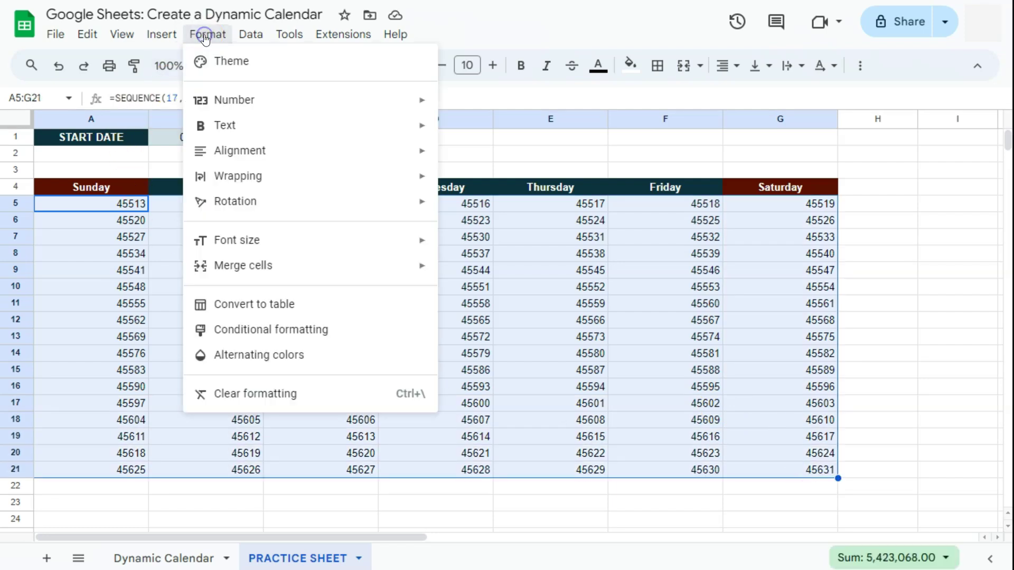
mouse_move(253, 104)
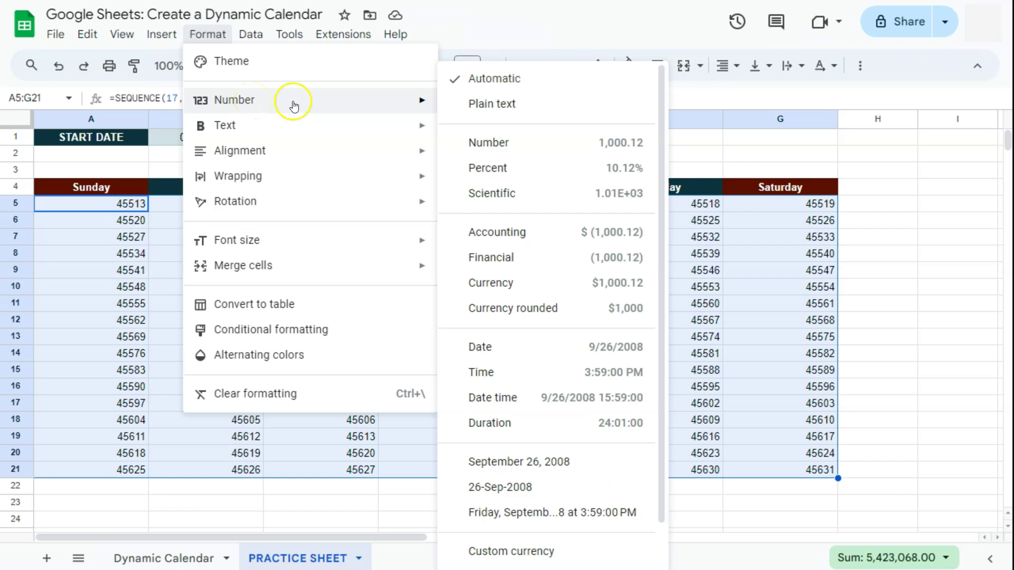
scroll(502, 525, "down", 2)
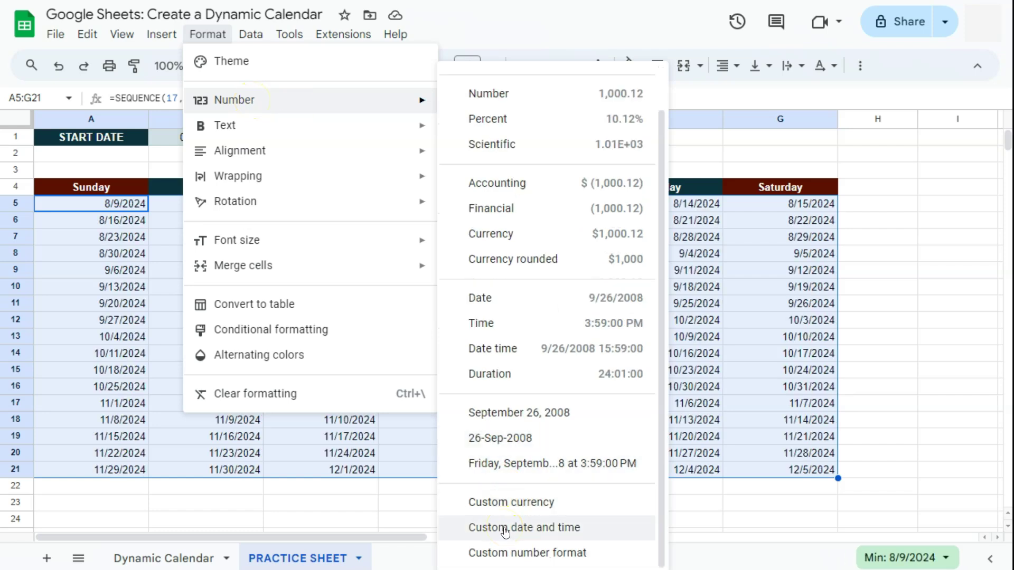
left_click(504, 529)
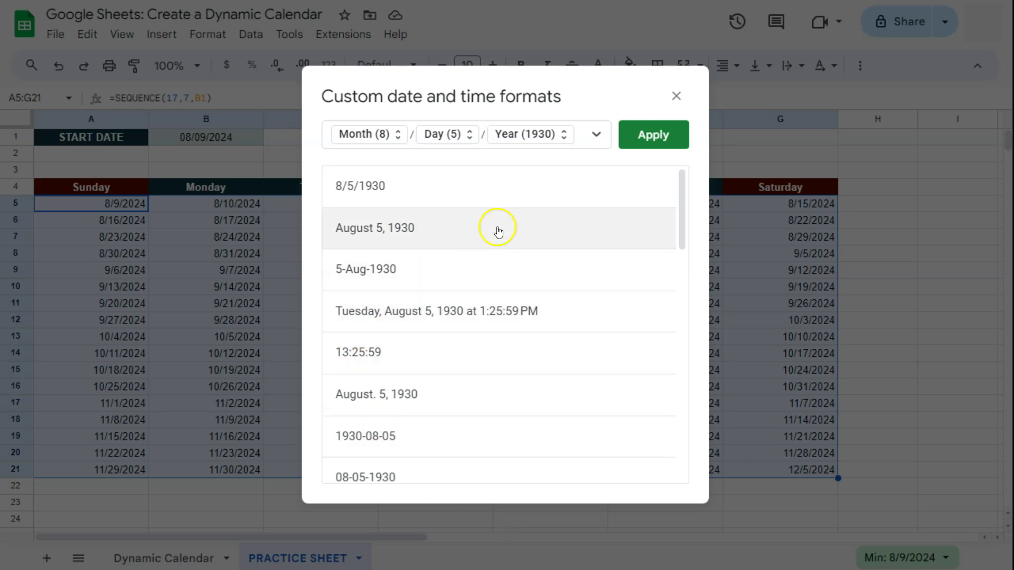
scroll(407, 363, "down", 5)
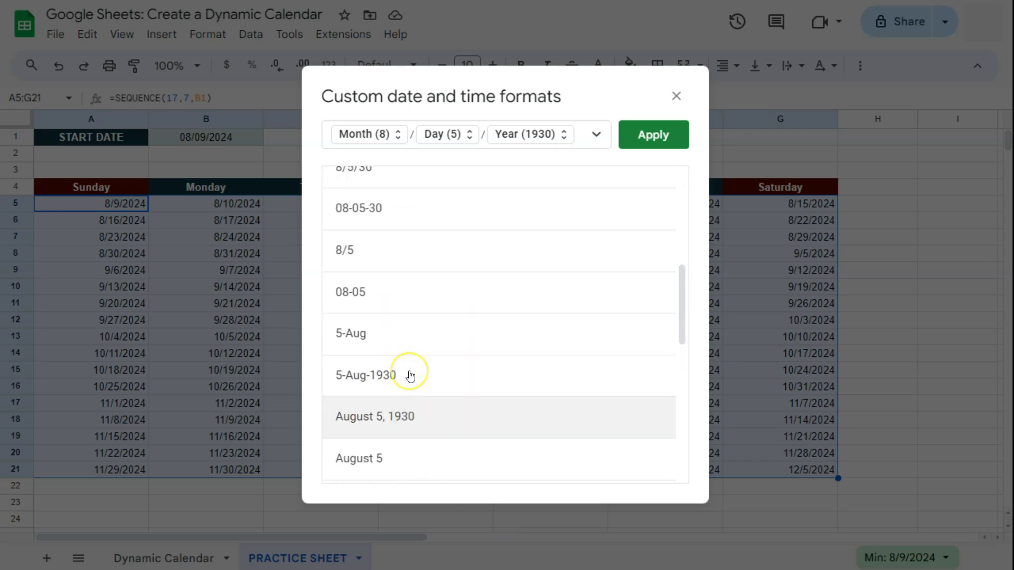
scroll(410, 376, "up", 5)
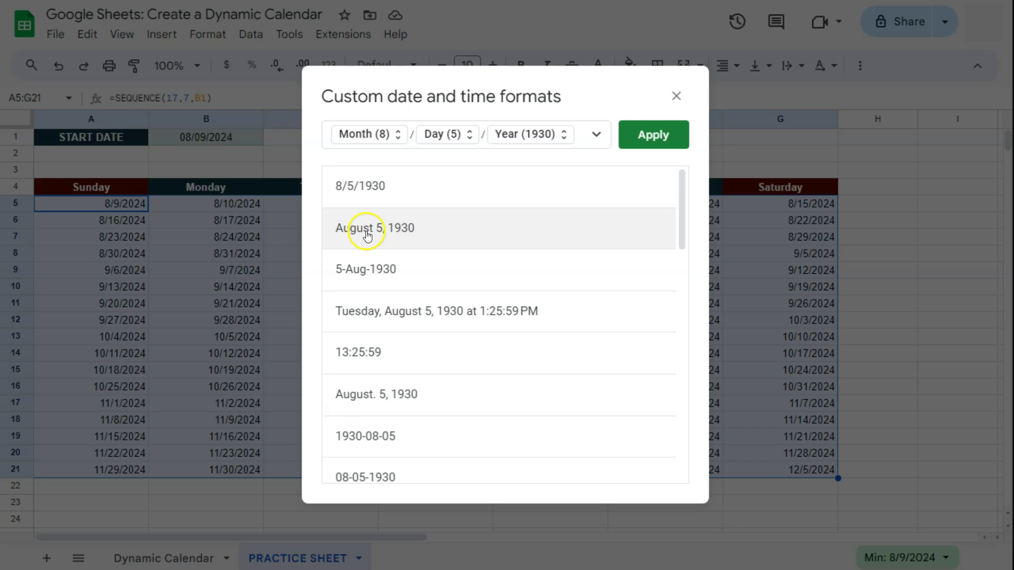
left_click(367, 232)
left_click(668, 133)
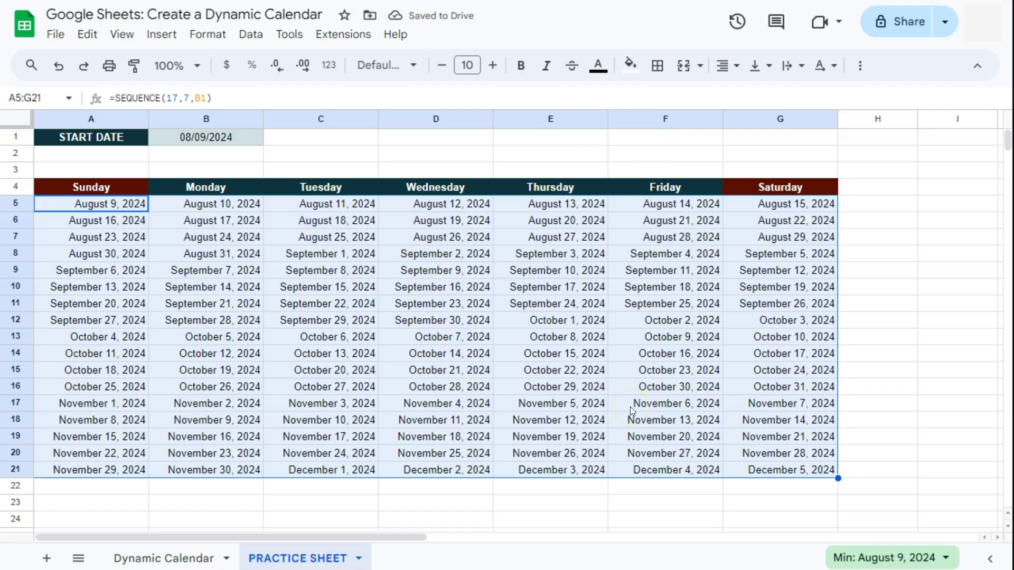
Change the B1 start date to August 4, 2024 using the date picker.
left_click(629, 403)
double_click(222, 136)
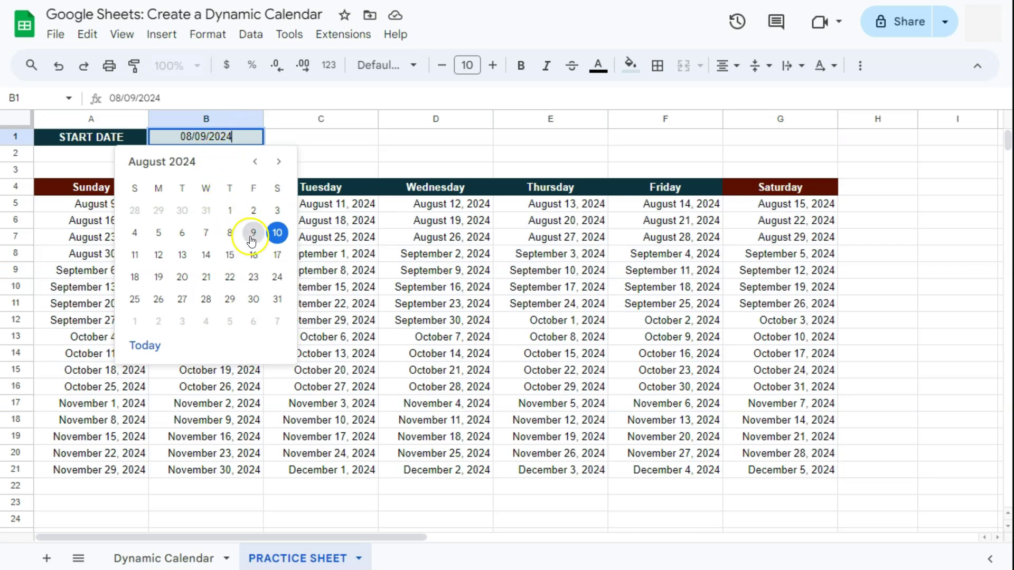
left_click(136, 234)
left_click(148, 325)
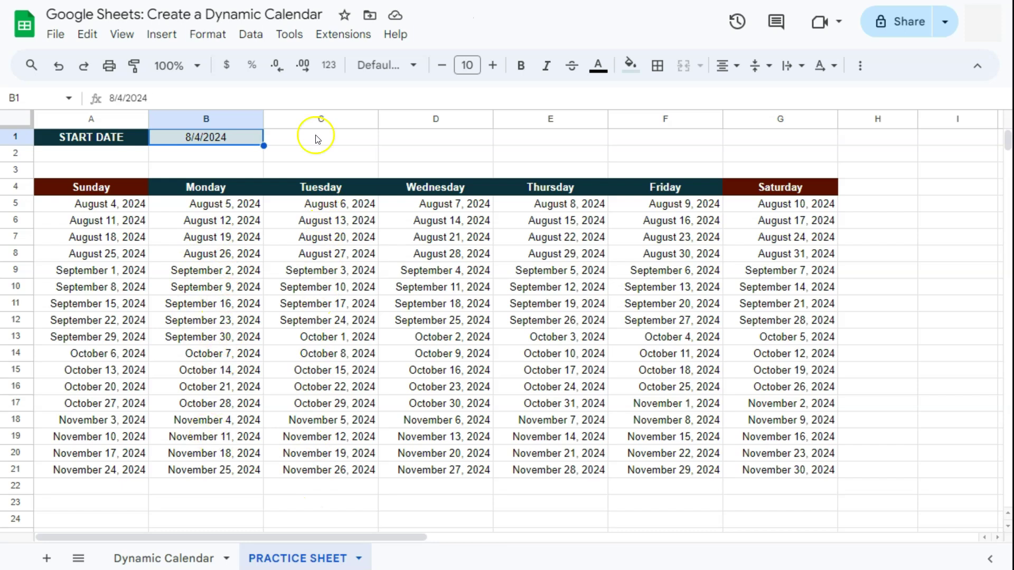
Change the start date to September 1, 2024, then select the Friday dates F5:F21.
double_click(234, 134)
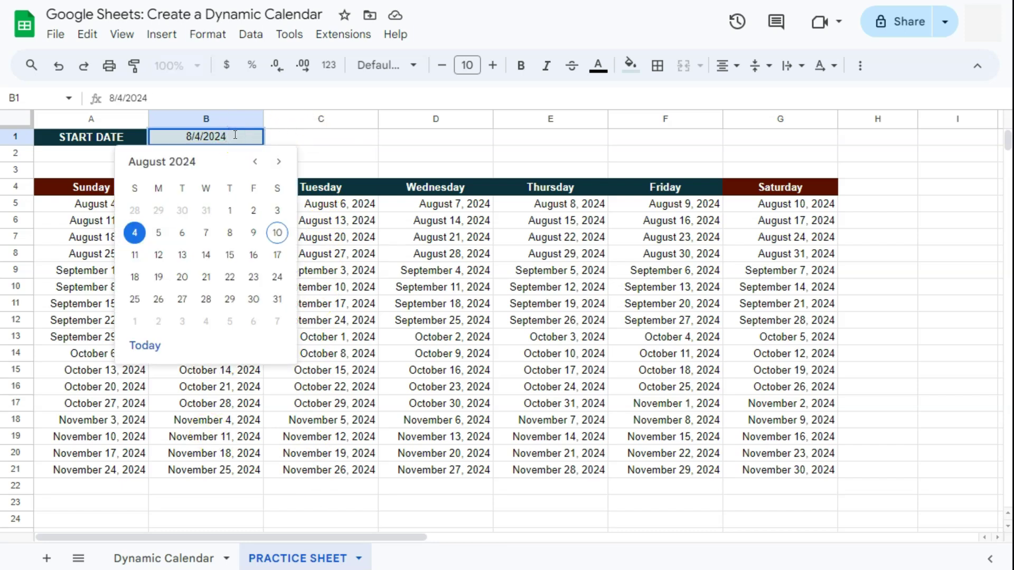
left_click(279, 162)
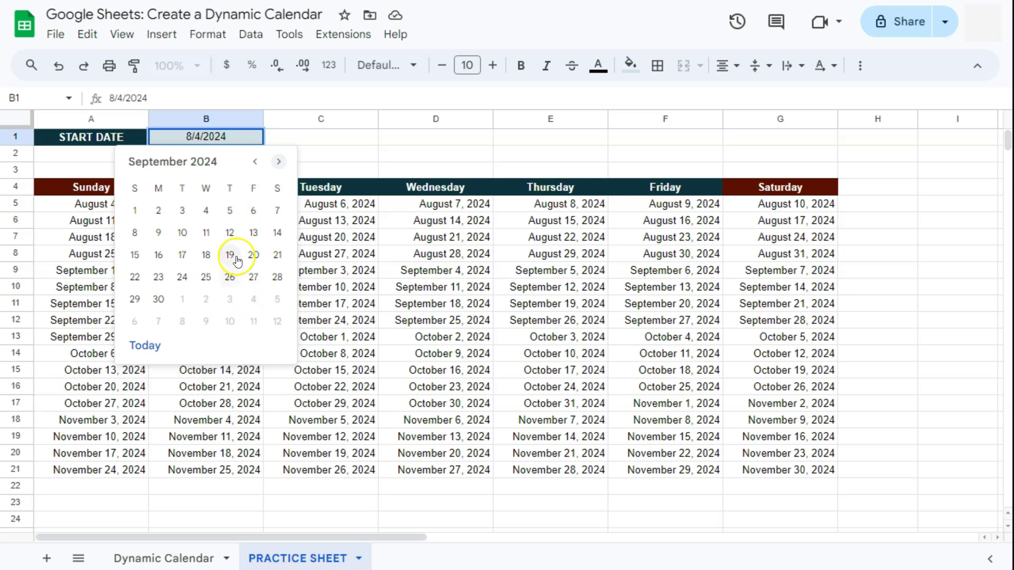
left_click(135, 212)
left_click(676, 207)
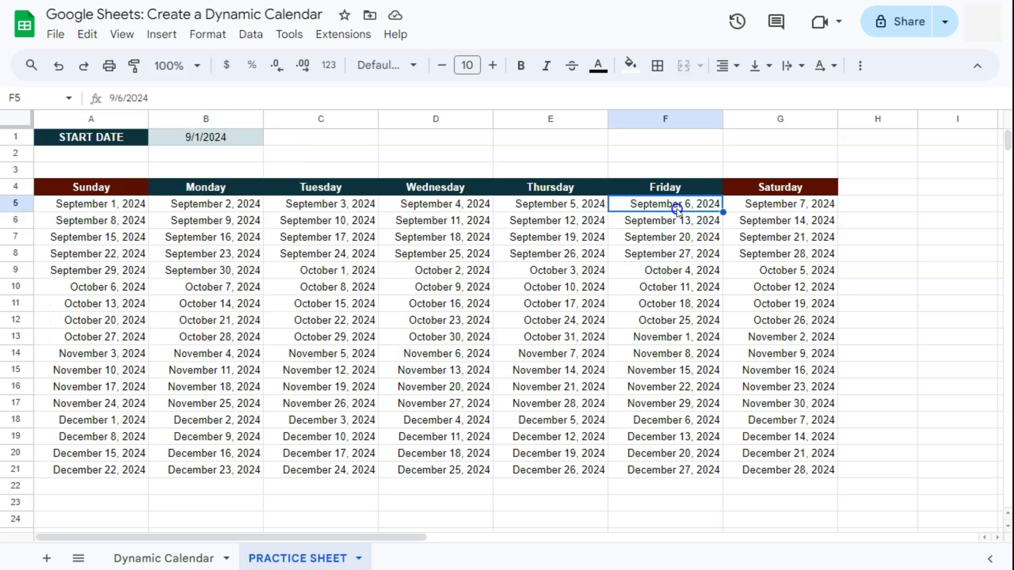
left_click_drag(678, 206, 660, 477)
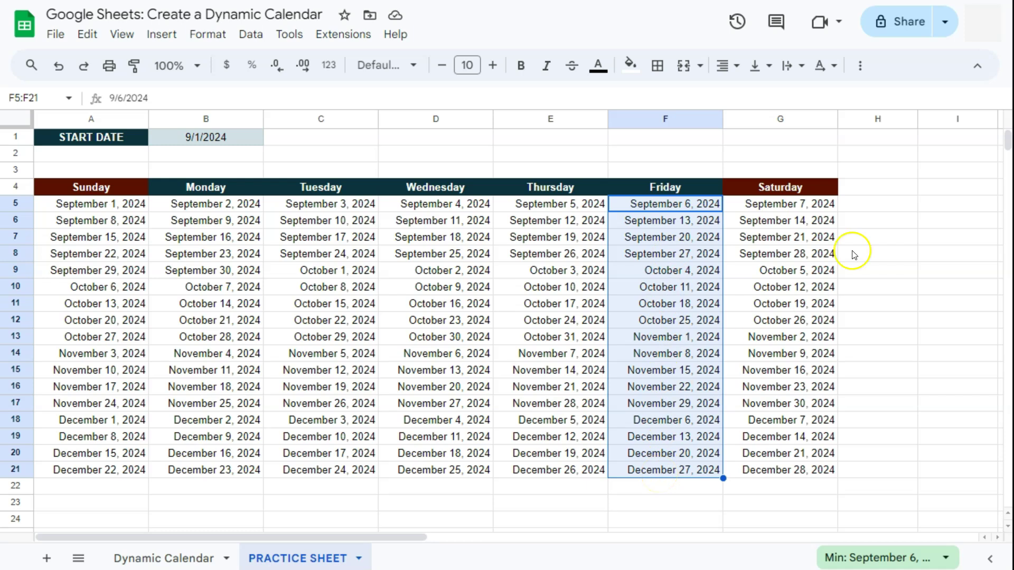
left_click(868, 205)
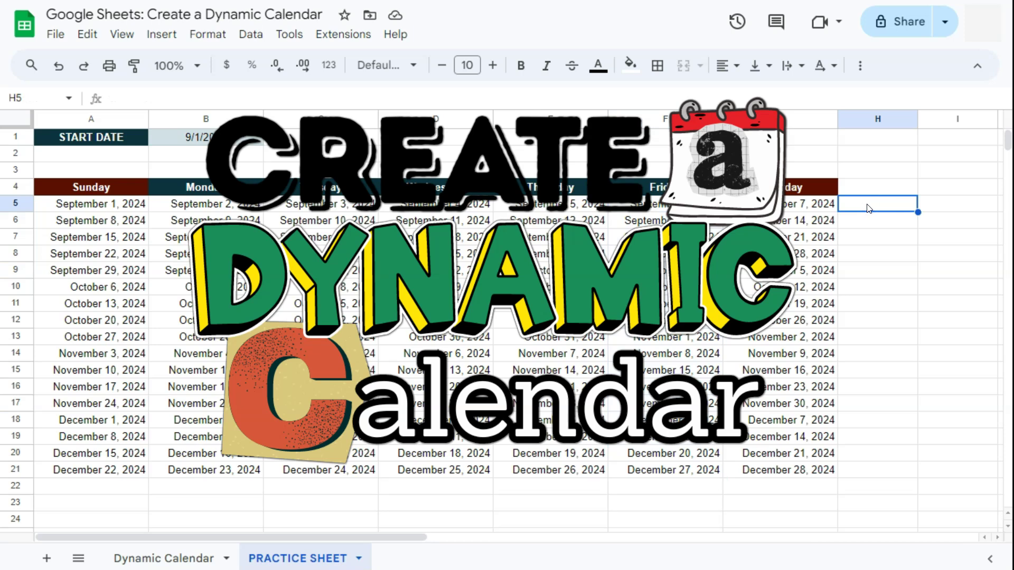